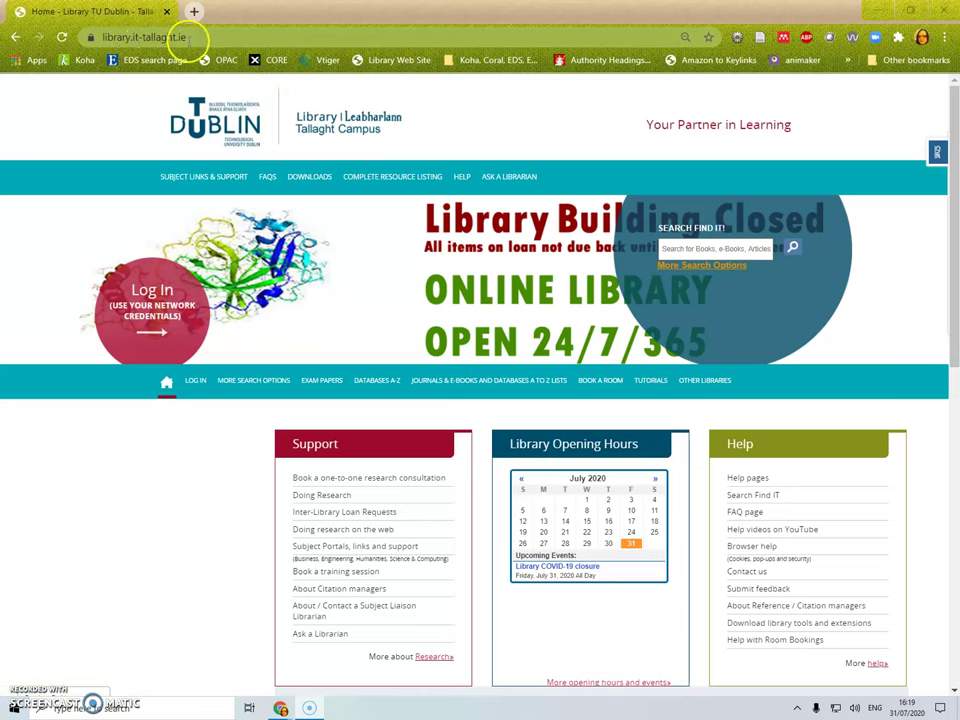
Open the room booking schedule and switch it to the Click and Return schedule
left_click(592, 380)
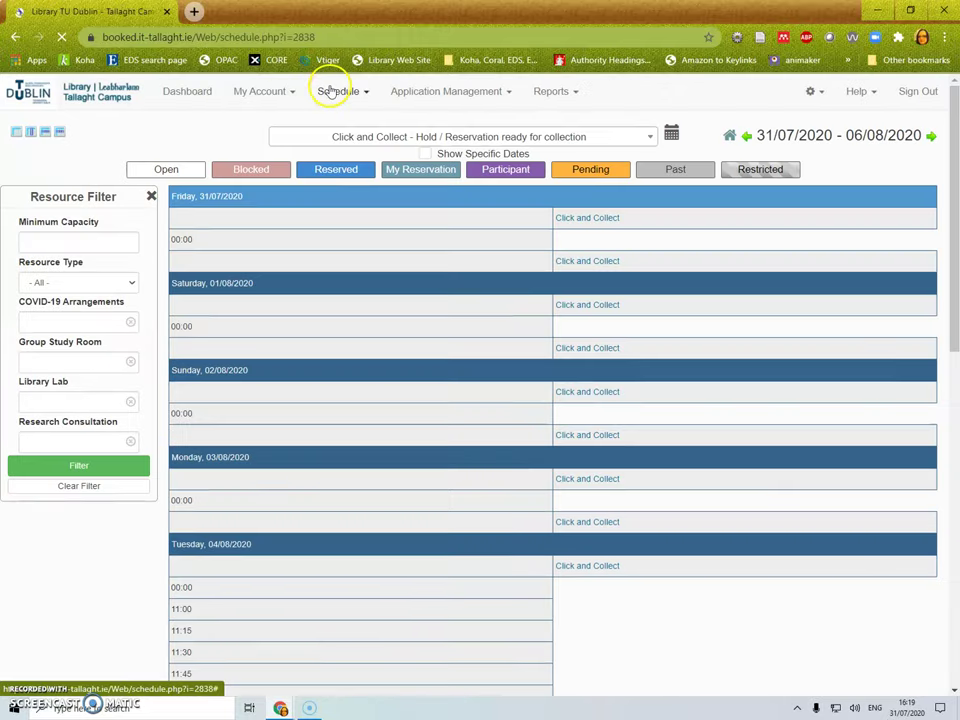
scroll(340, 240, "down", 1)
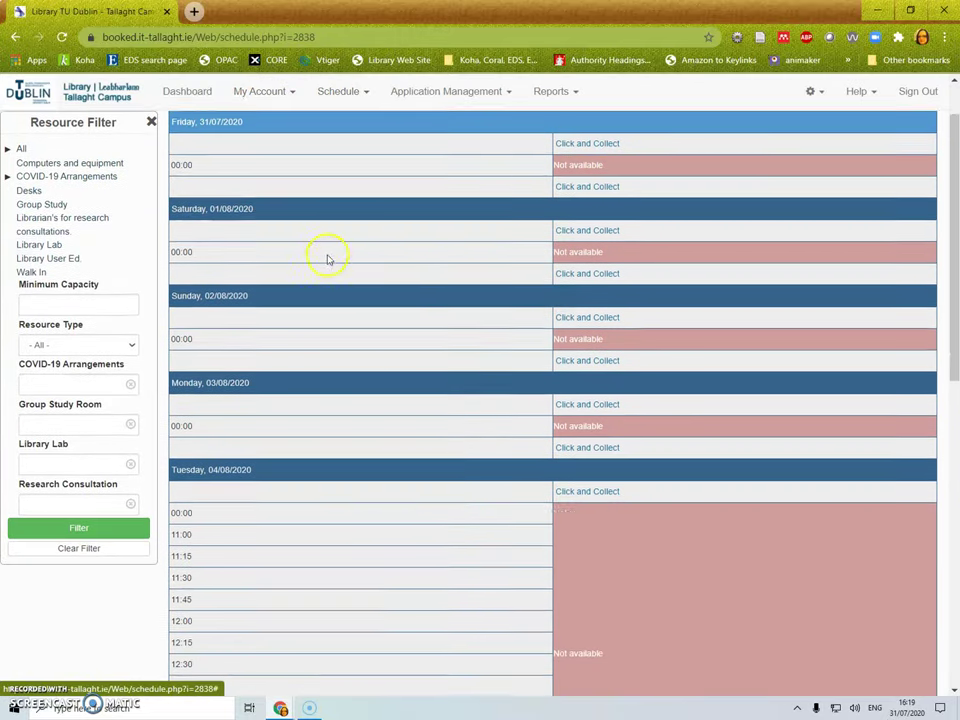
scroll(327, 259, "up", 1)
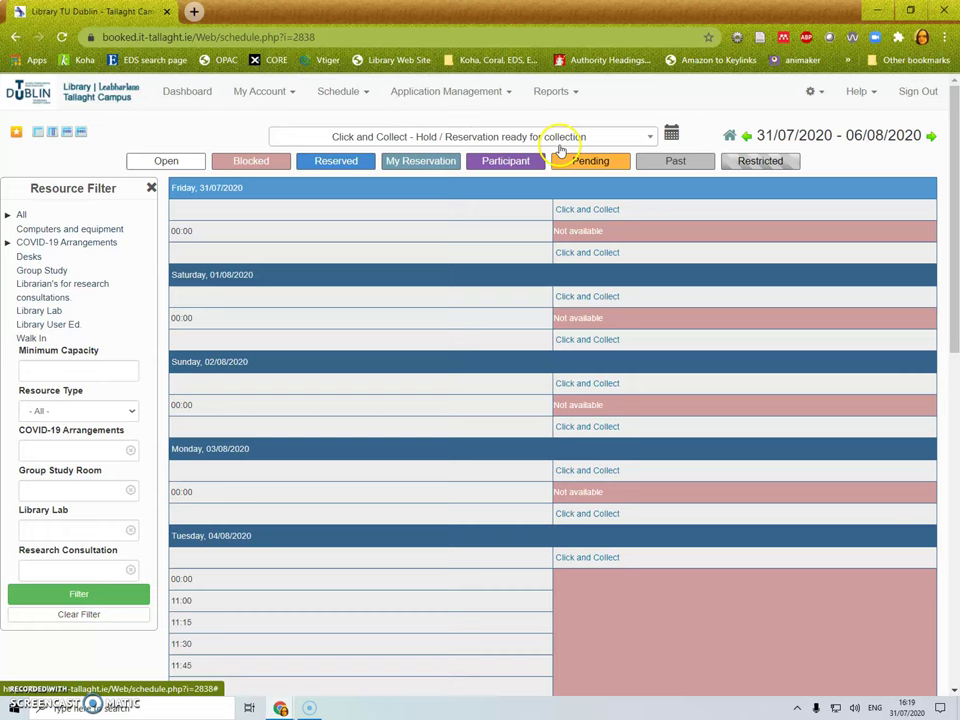
left_click(560, 140)
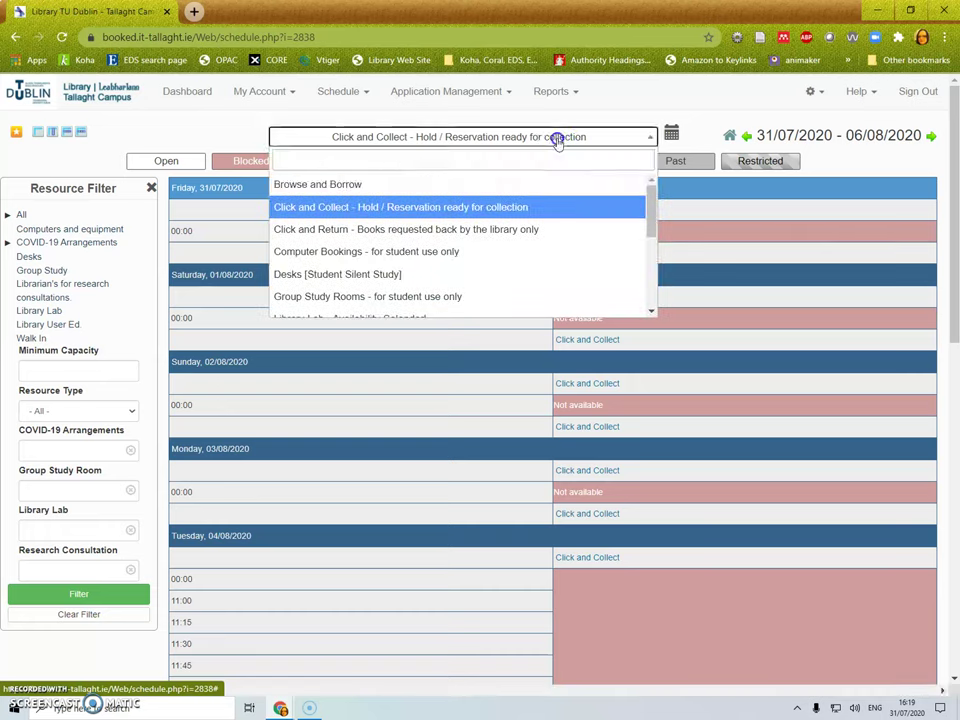
left_click(337, 231)
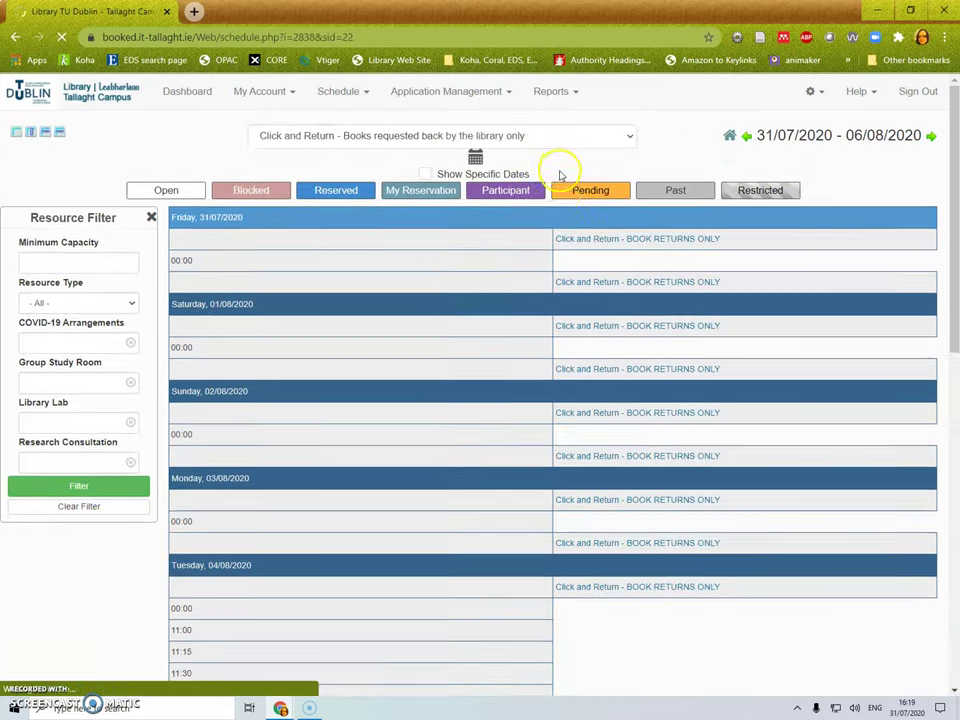
Start a new reservation in the Tuesday 04/08/2020 11:00 slot
scroll(540, 176, "down", 2)
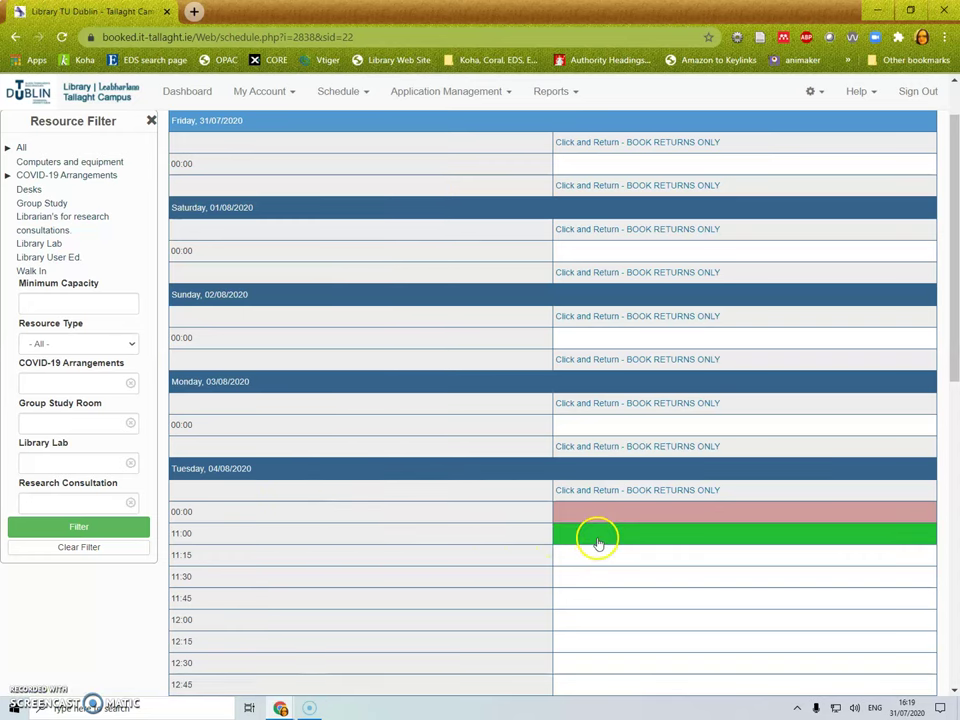
scroll(58, 240, "up", 2)
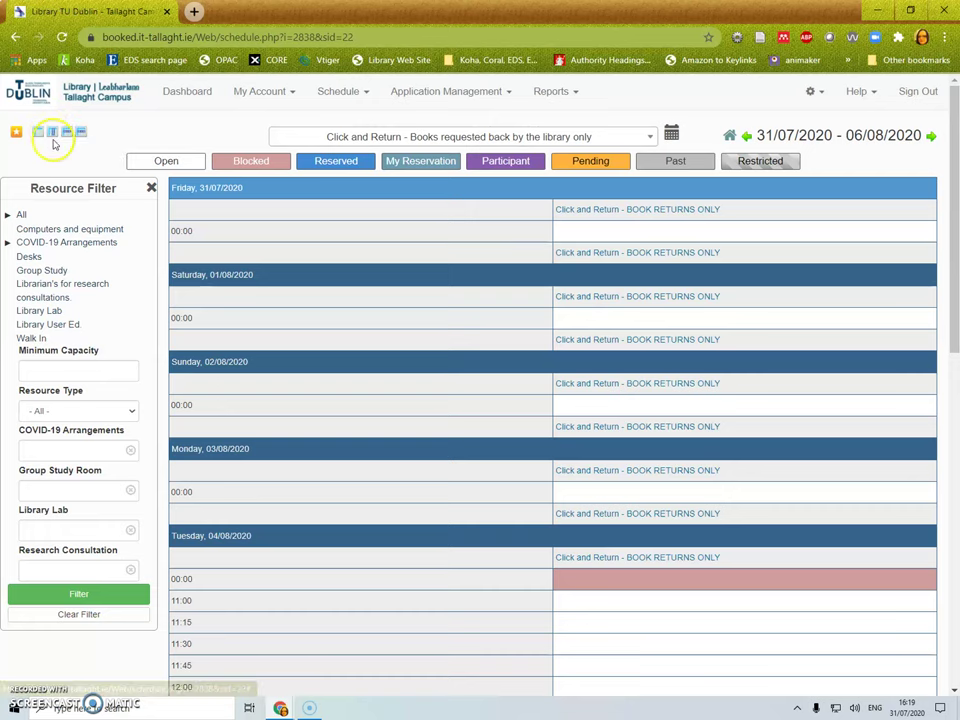
scroll(616, 395, "down", 3)
left_click(593, 387)
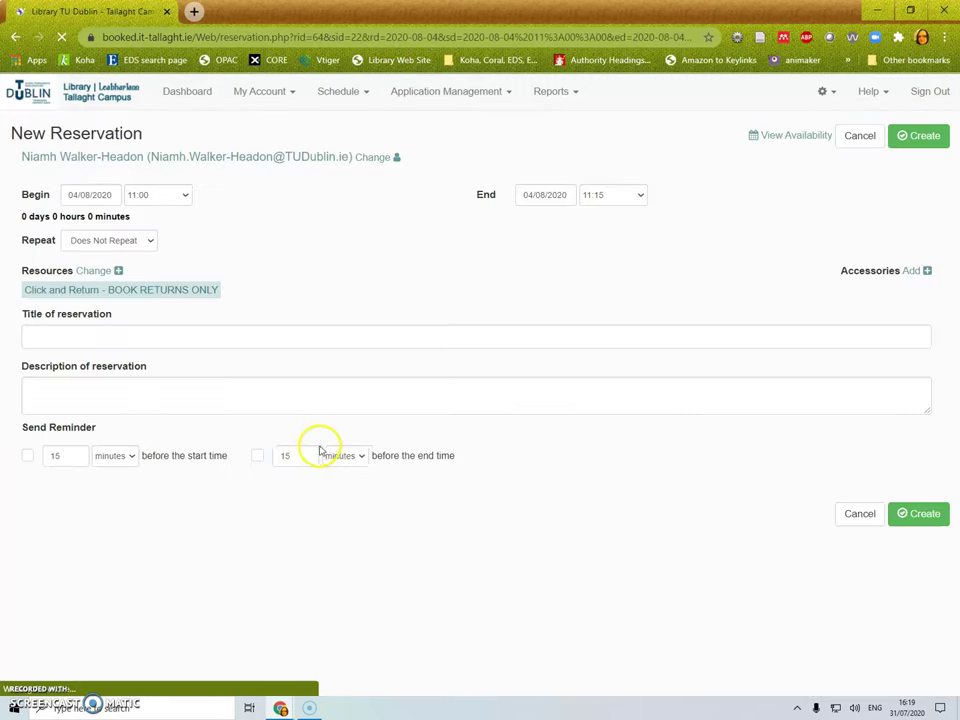
Title the reservation return 'Lord of the Rings' and describe a nominee returning it
left_click(130, 334)
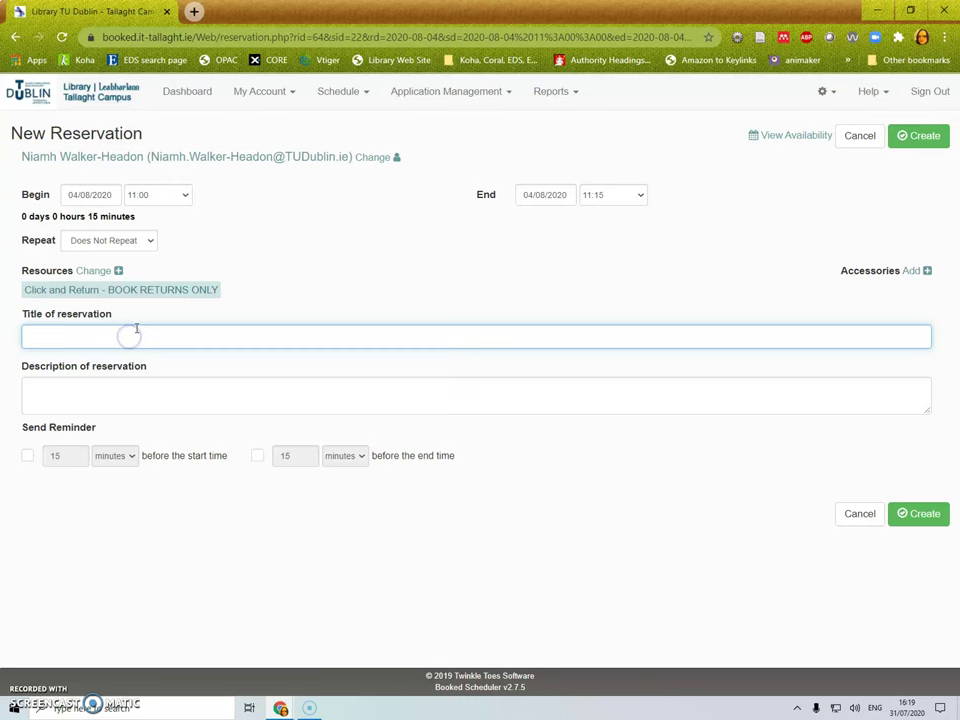
type("return ")
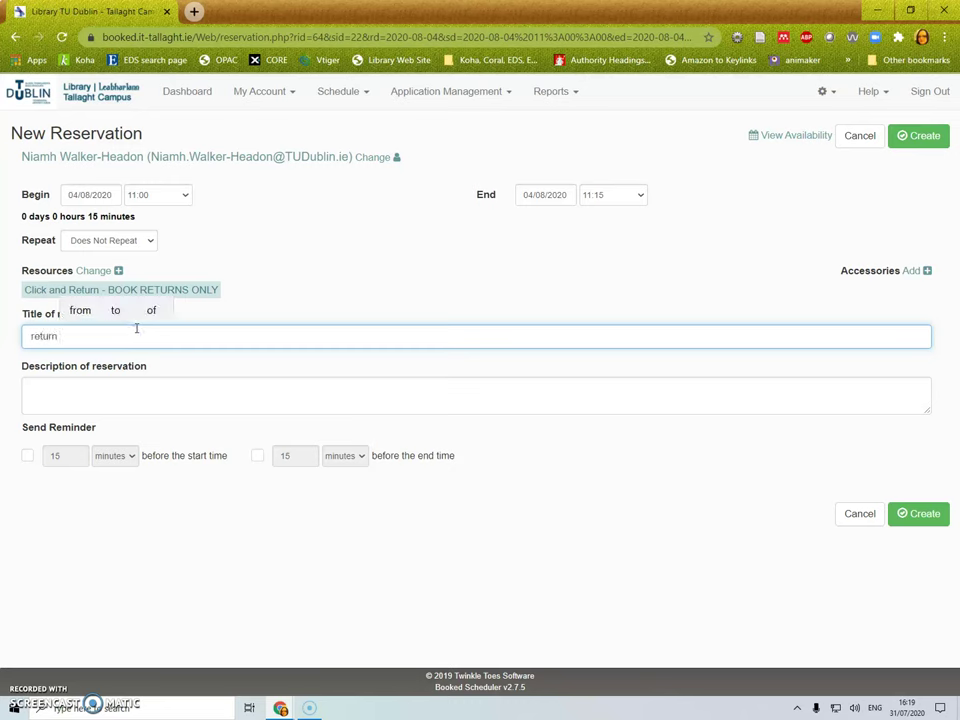
type("'Lo")
type("rd of the Rin")
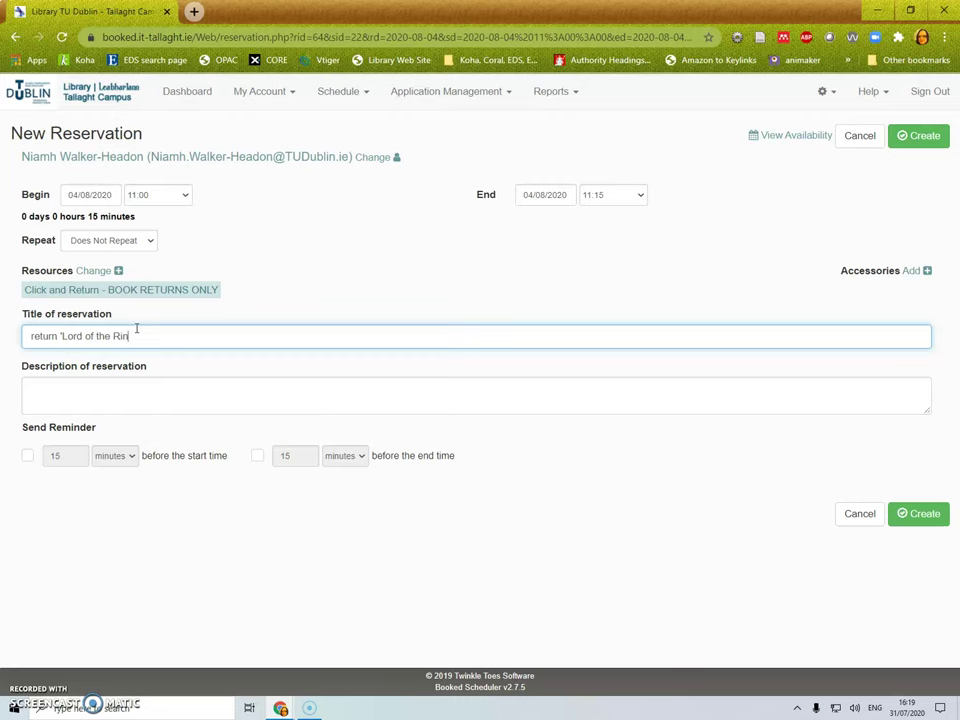
type("gs'")
left_click(34, 392)
type("n")
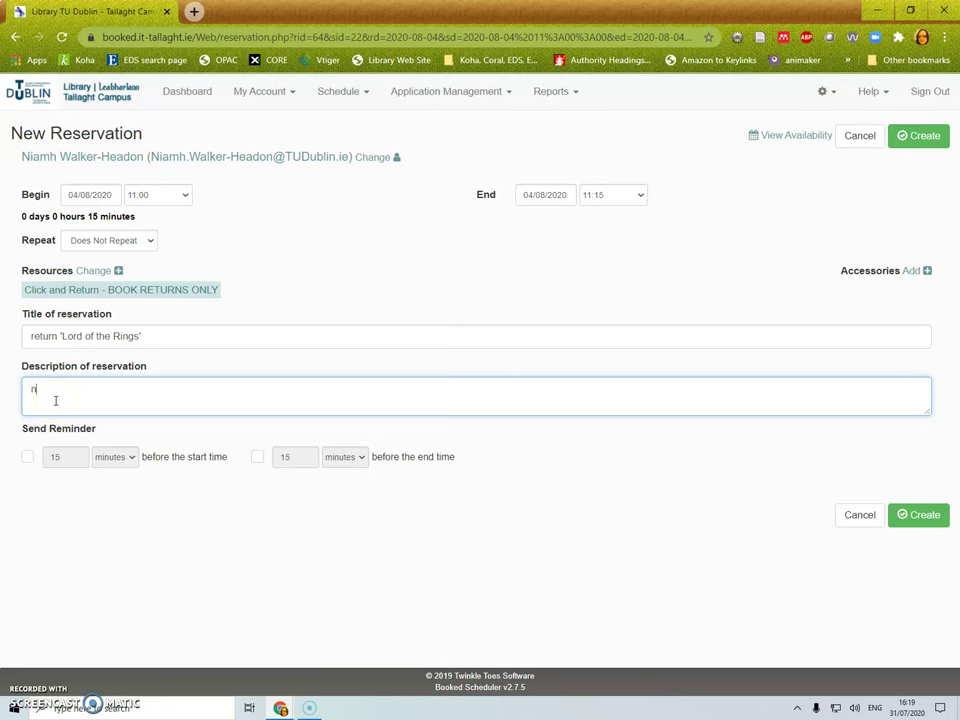
type("mina")
key("BackSpace")
key("BackSpace")
key("BackSpace")
type("om")
type("o Ba")
type("n")
key("BackSpace")
type("ggins")
type(" to retrn this.")
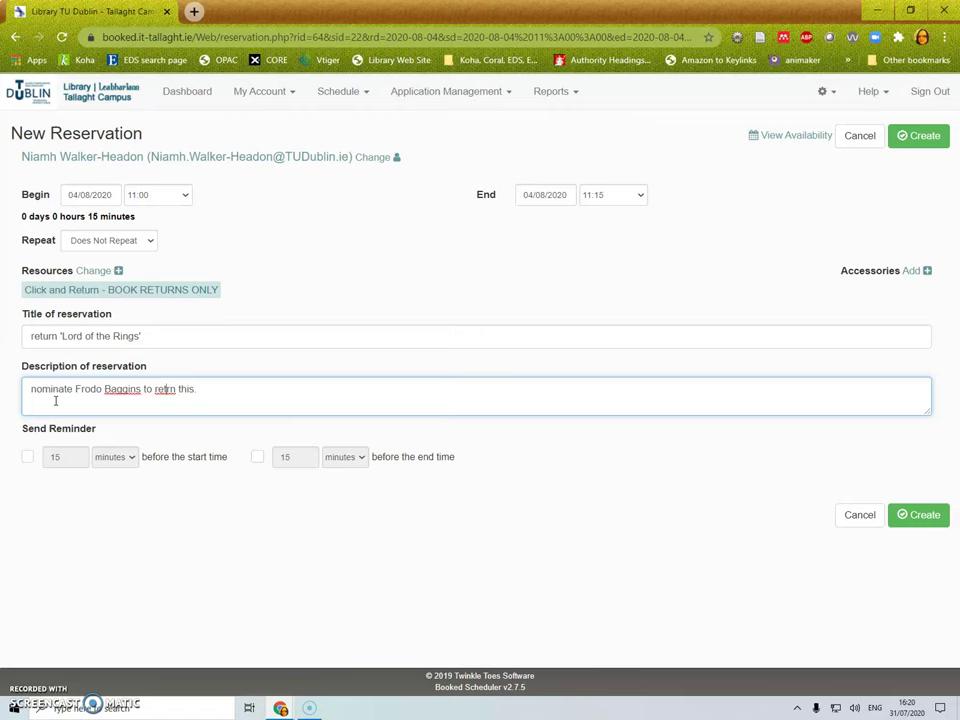
type("u")
left_click(226, 389)
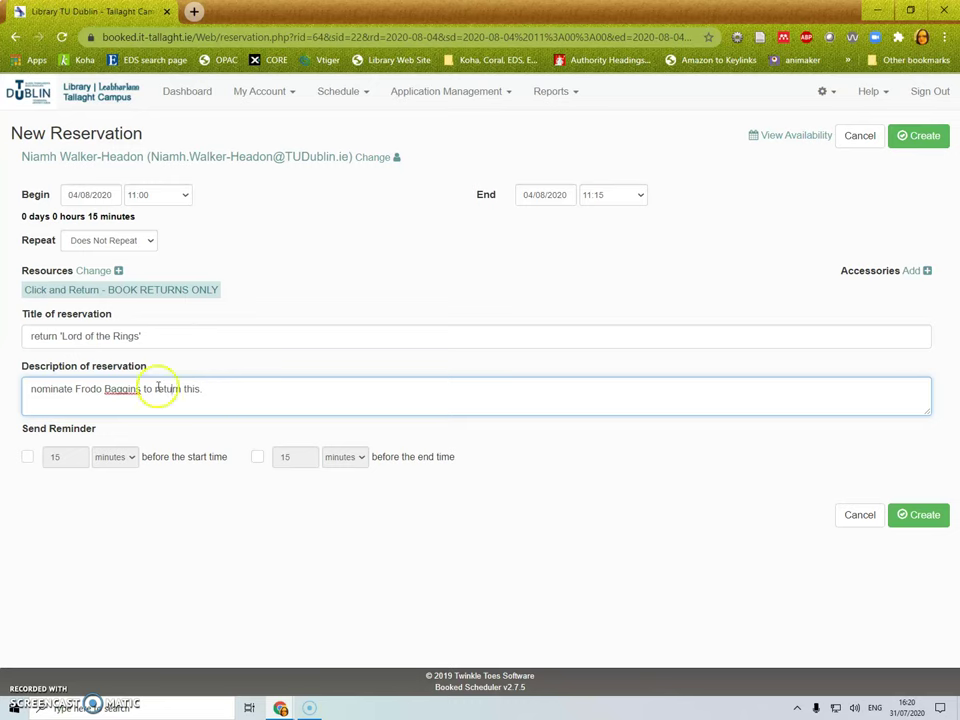
Create the 'Lord of the Rings' reservation, check Tuesday's 11:00 slot, and view the dashboard
left_click(924, 140)
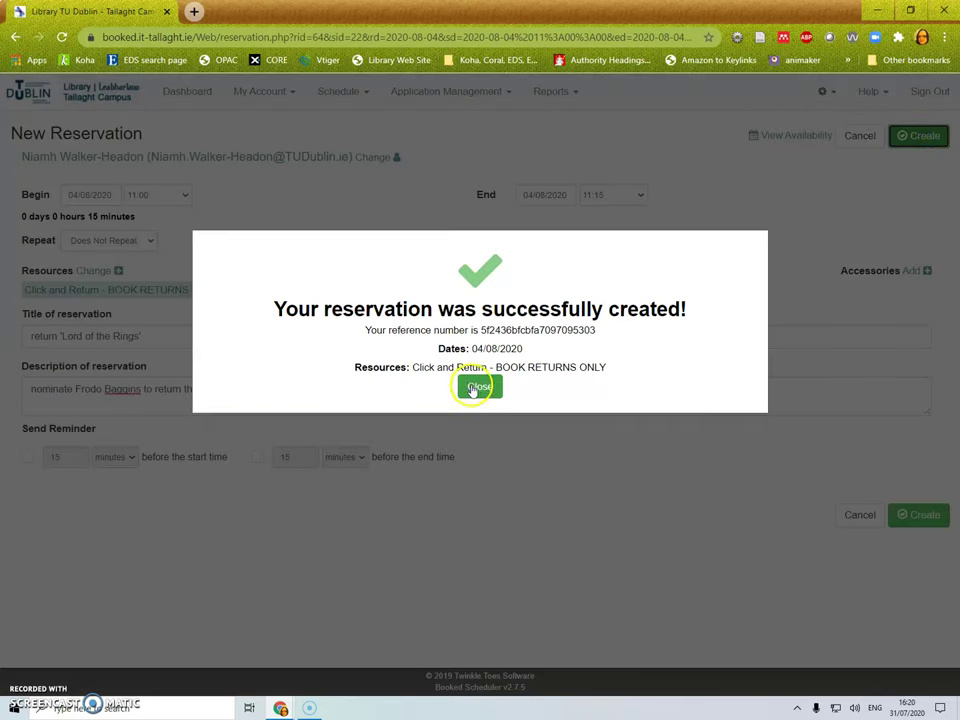
left_click(474, 388)
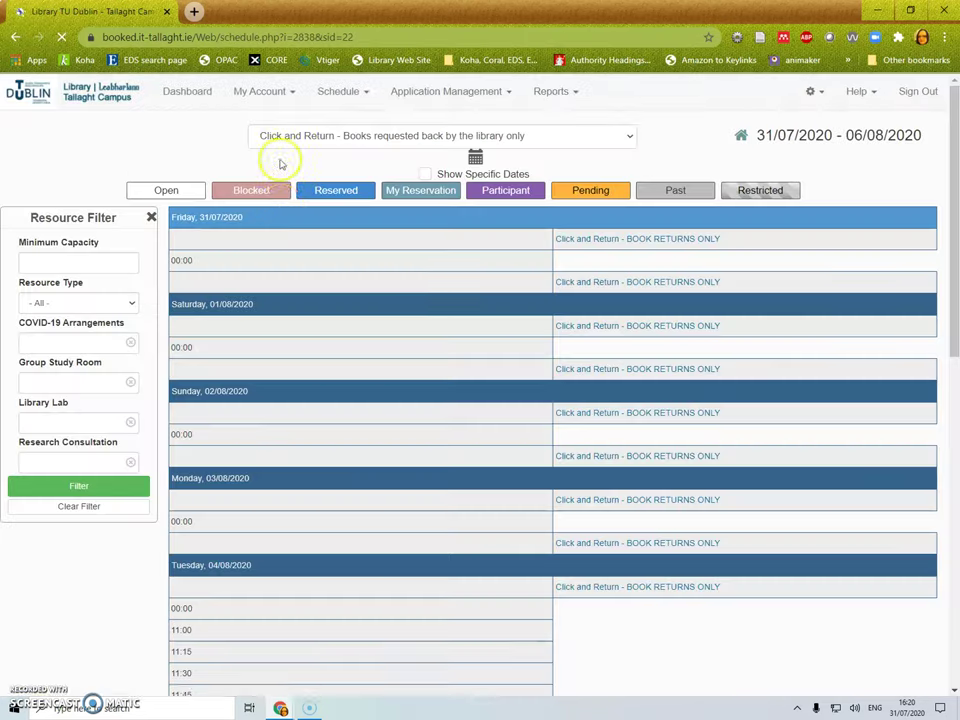
scroll(470, 380, "down", 2)
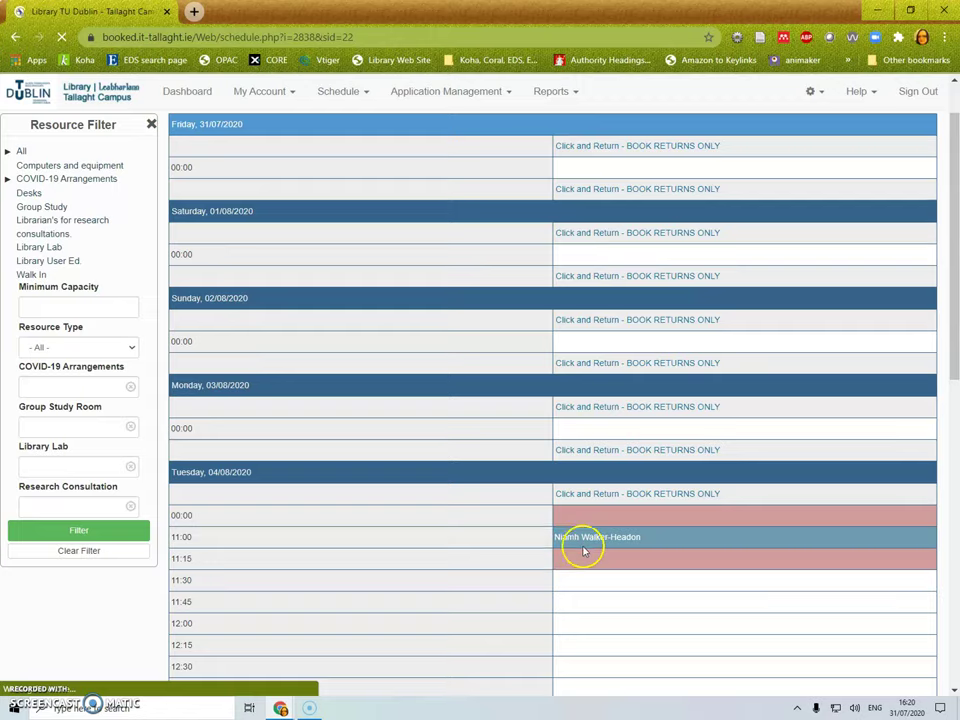
scroll(400, 460, "up", 1)
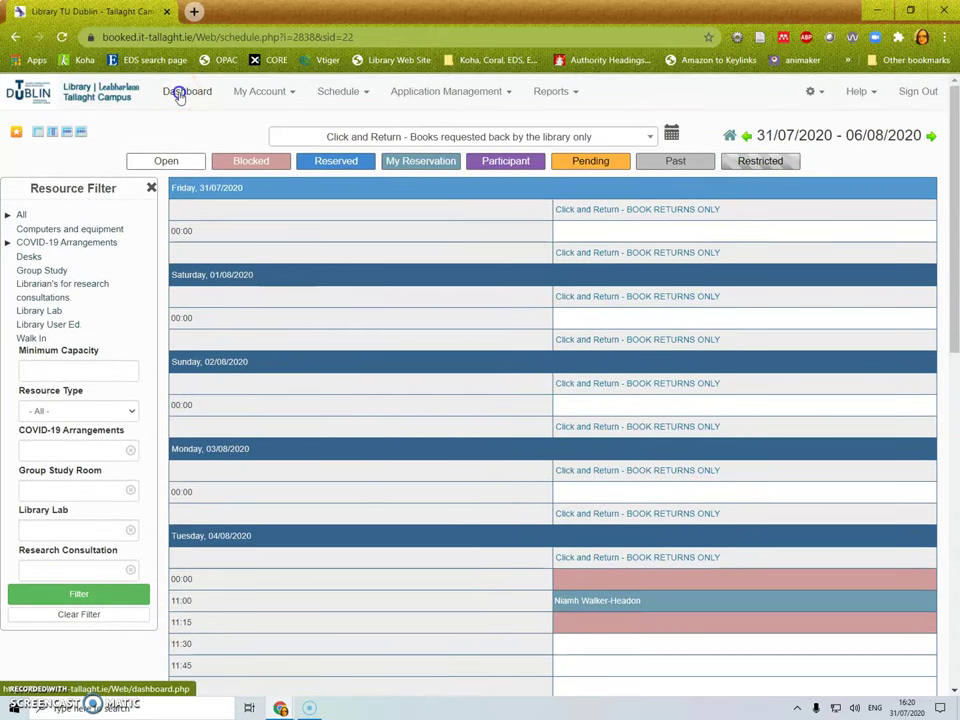
left_click(182, 95)
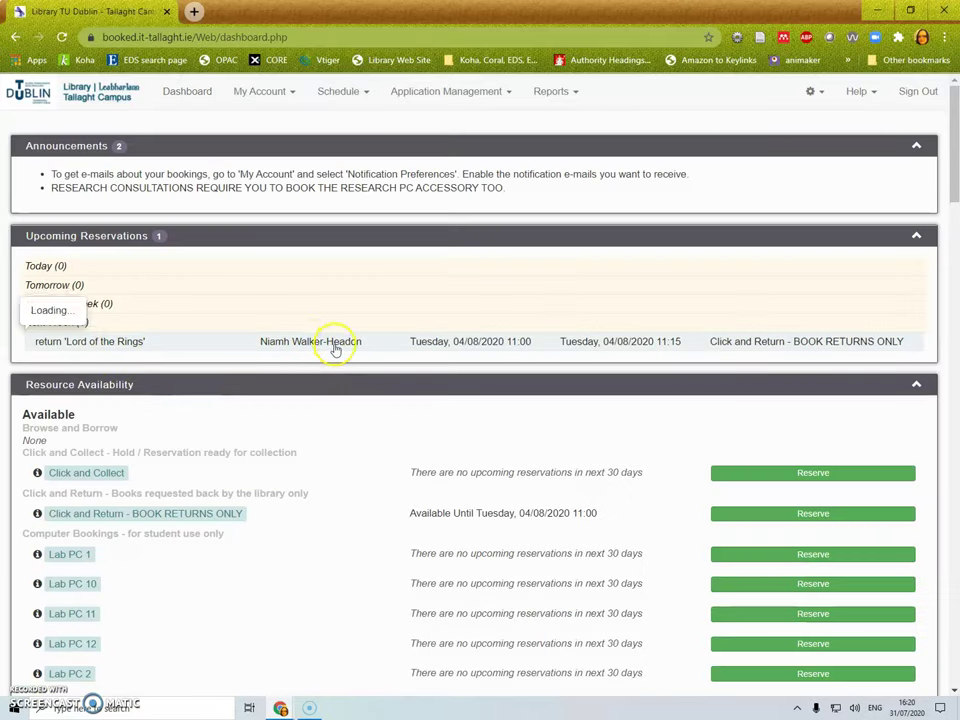
mouse_move(333, 343)
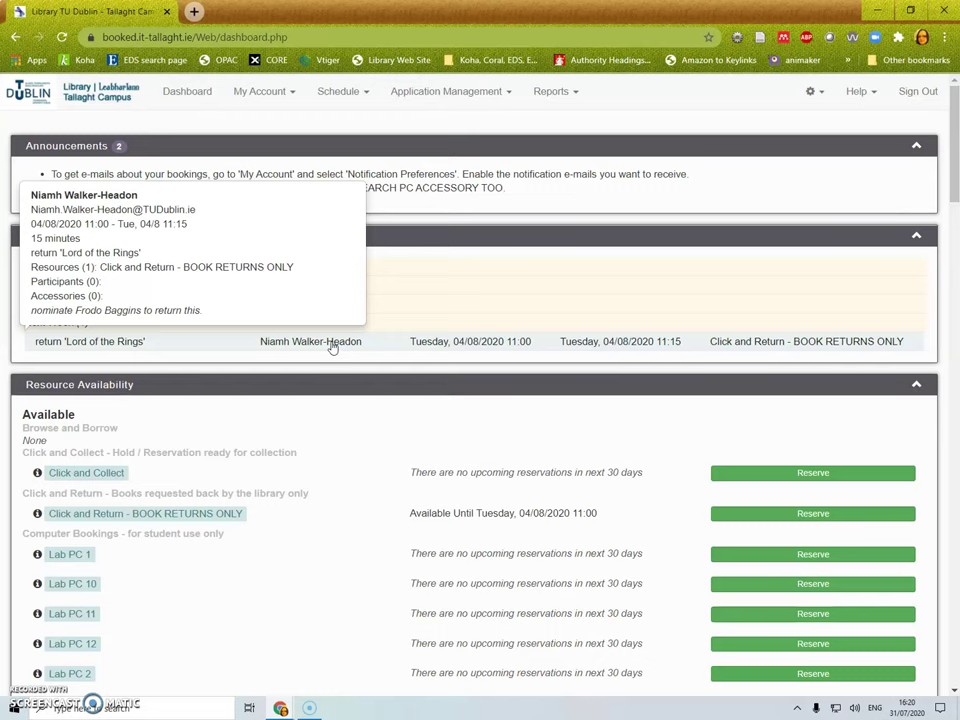
Append 'Social Care Practice' to the reservation title and save the update
left_click(333, 347)
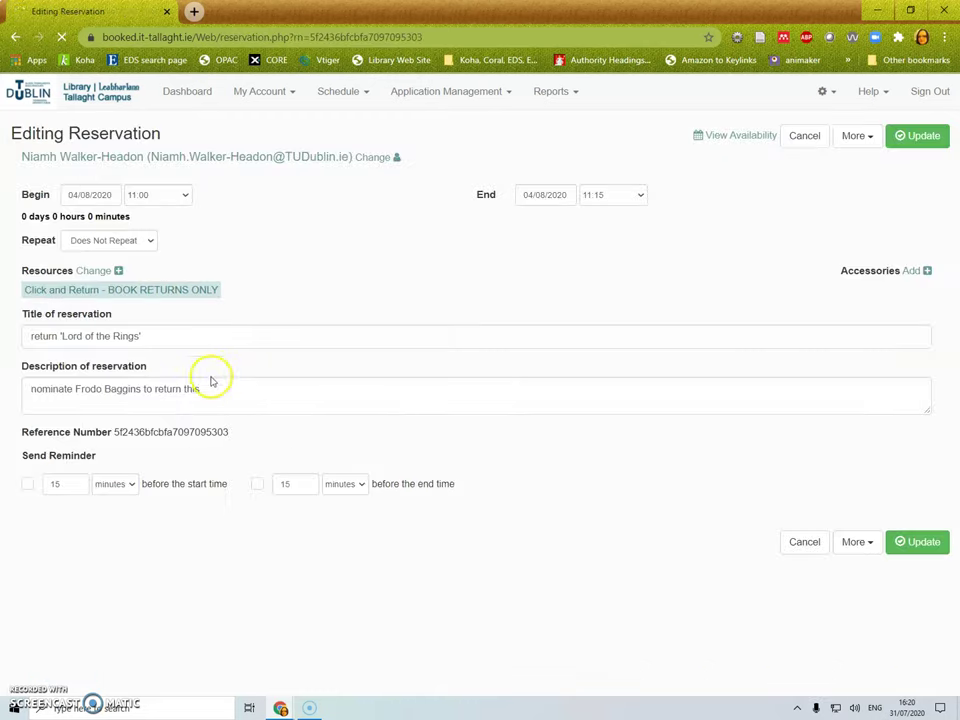
left_click(160, 337)
type(", S")
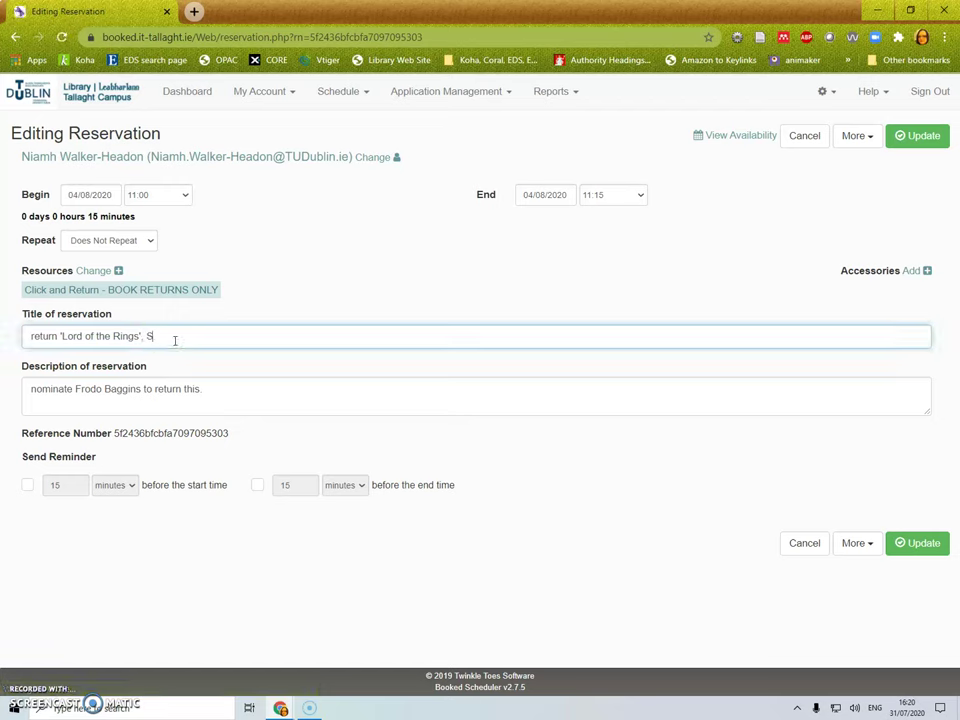
type("poc")
key("BackSpace")
key("BackSpace")
type("cial C")
type("are Pr")
type("actc")
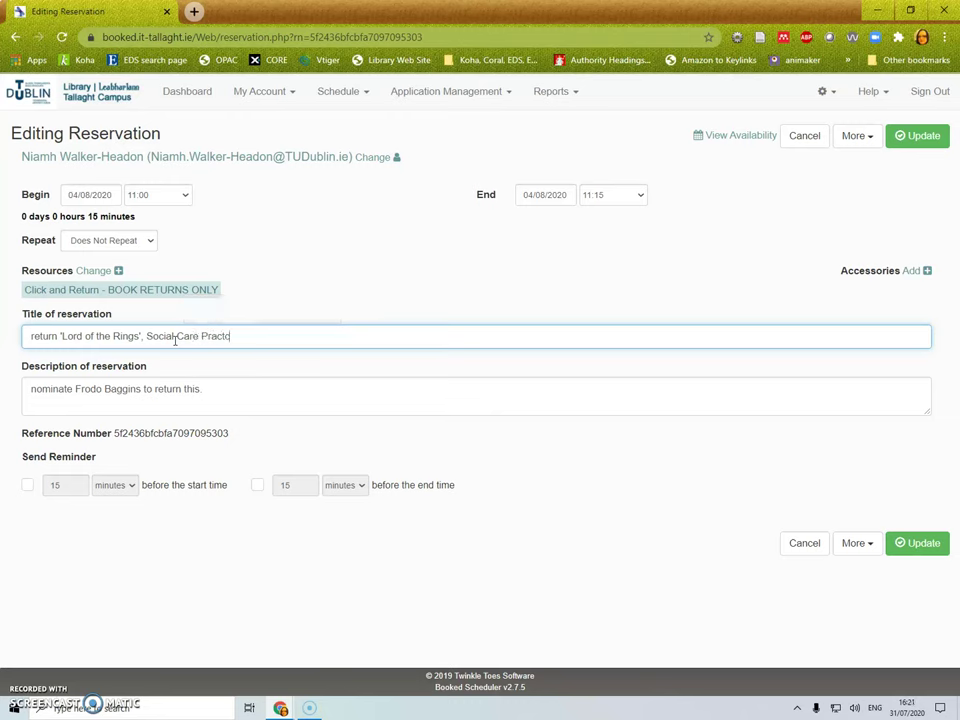
key("BackSpace")
key("BackSpace")
type("ice")
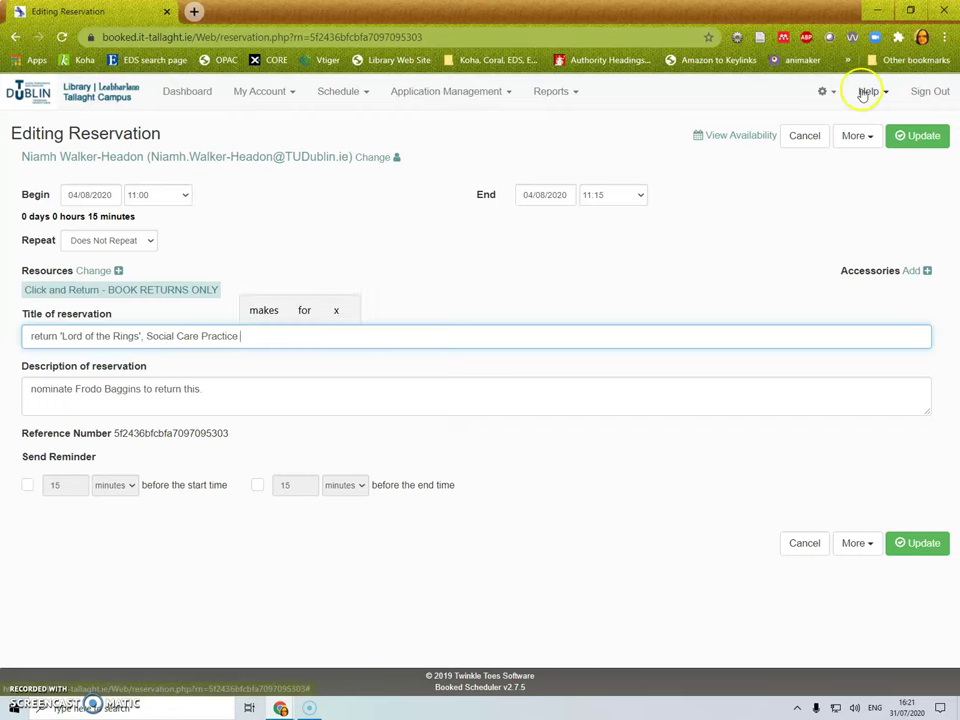
left_click(913, 140)
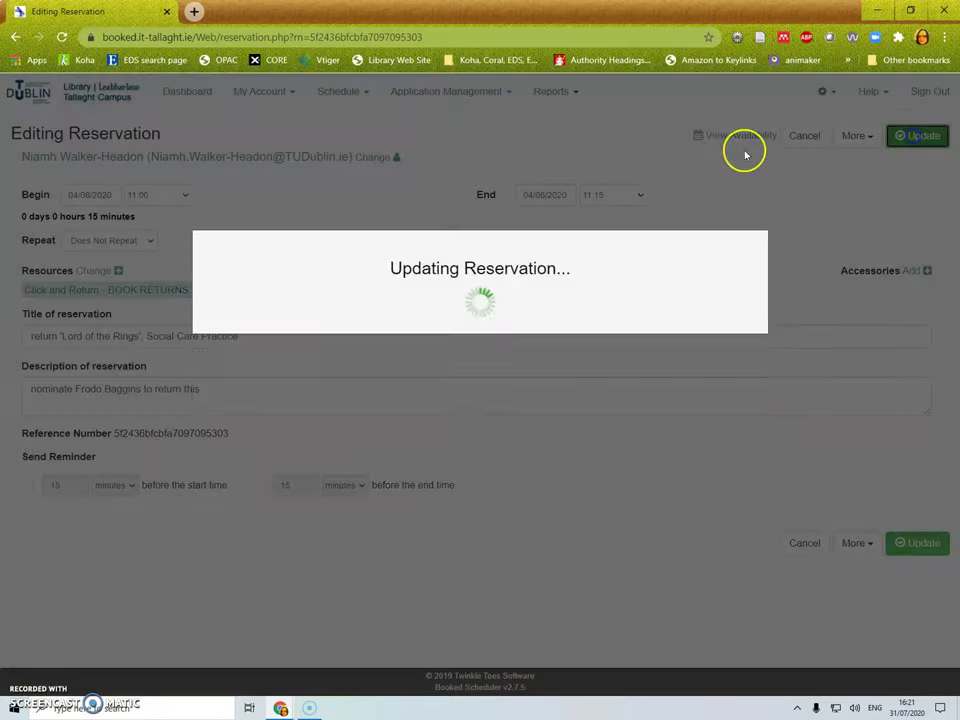
left_click(480, 386)
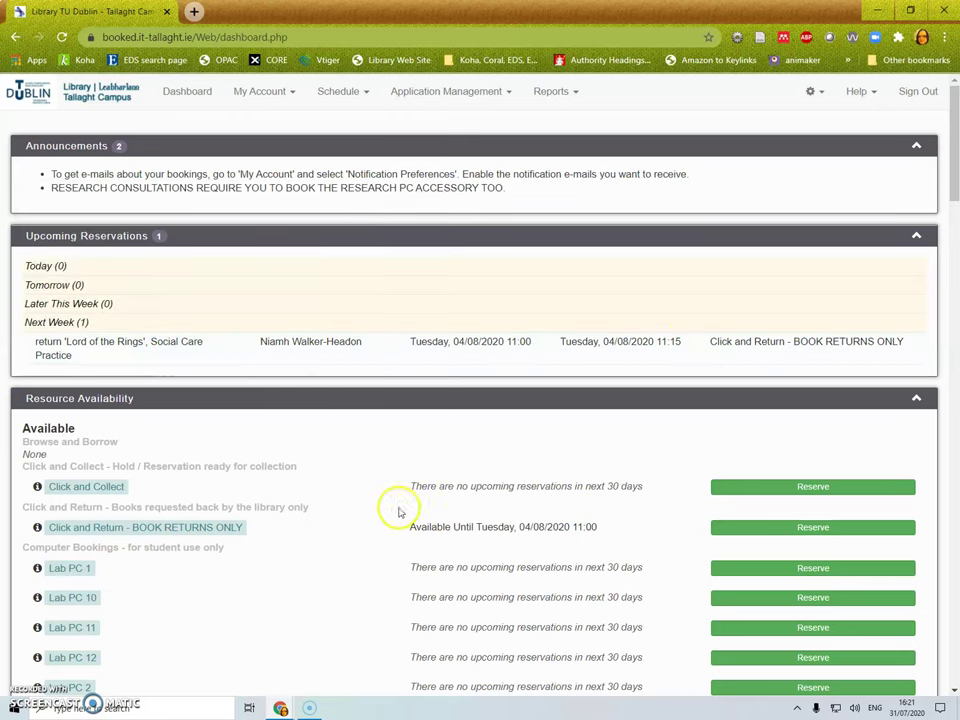
left_click(422, 343)
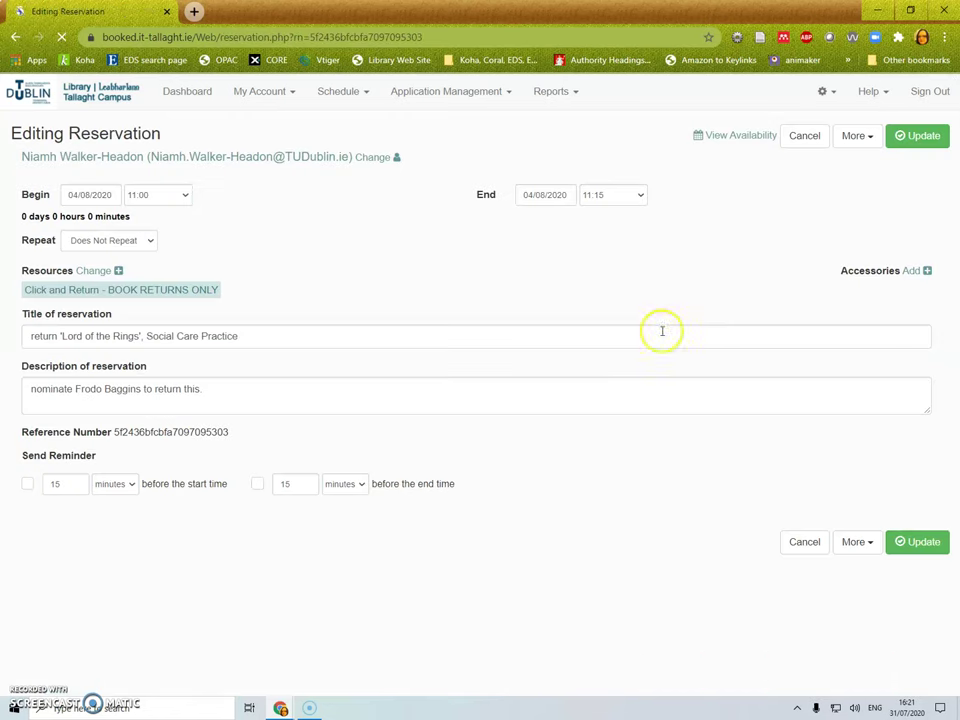
left_click(856, 143)
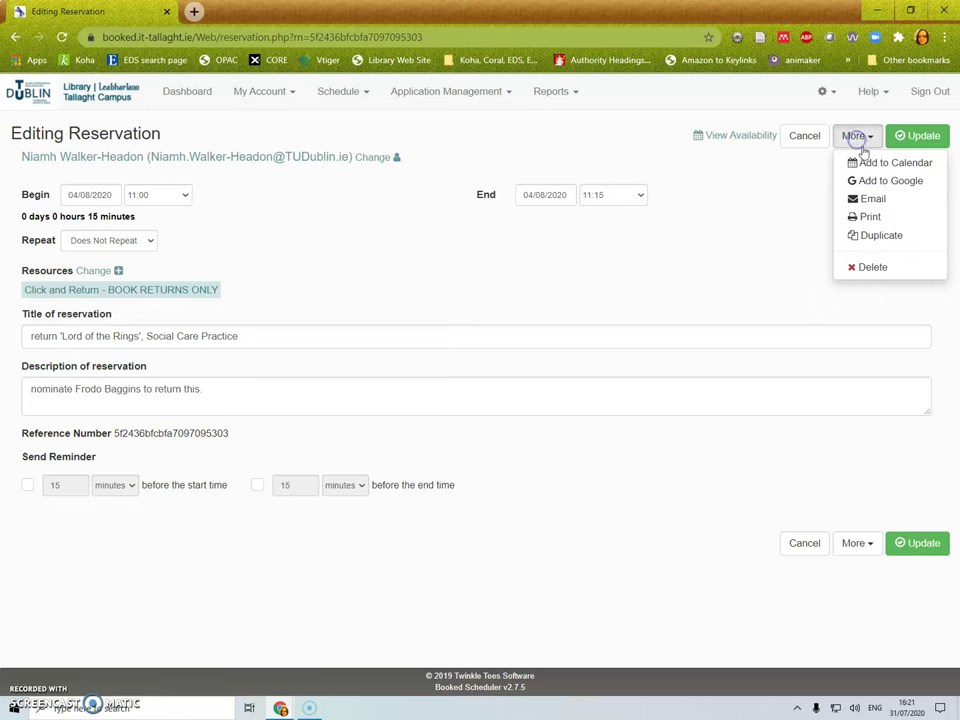
left_click(872, 267)
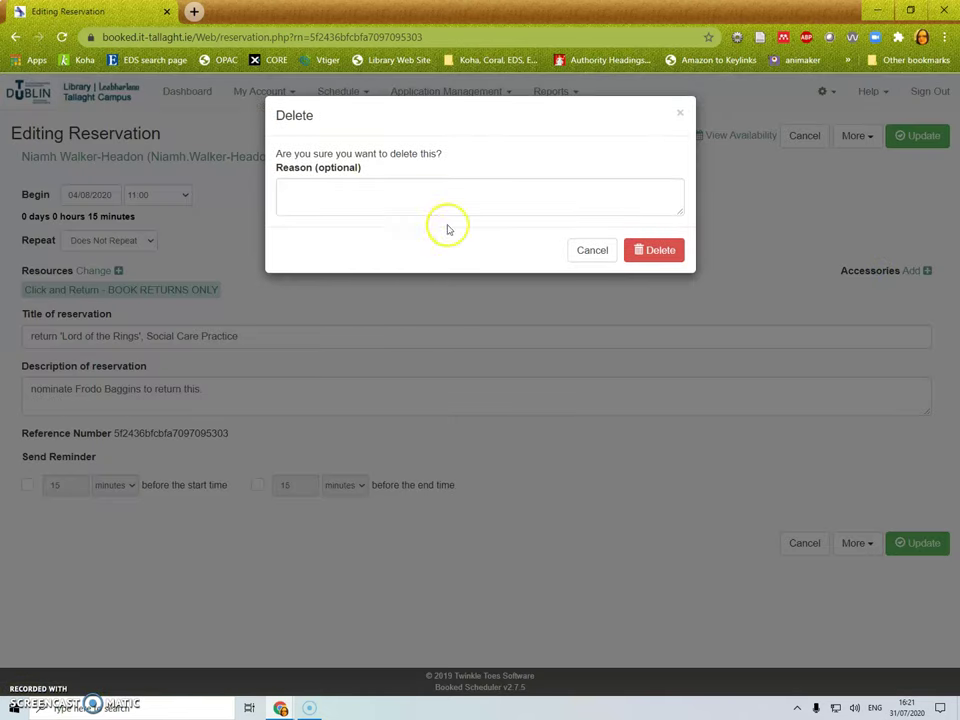
left_click(659, 252)
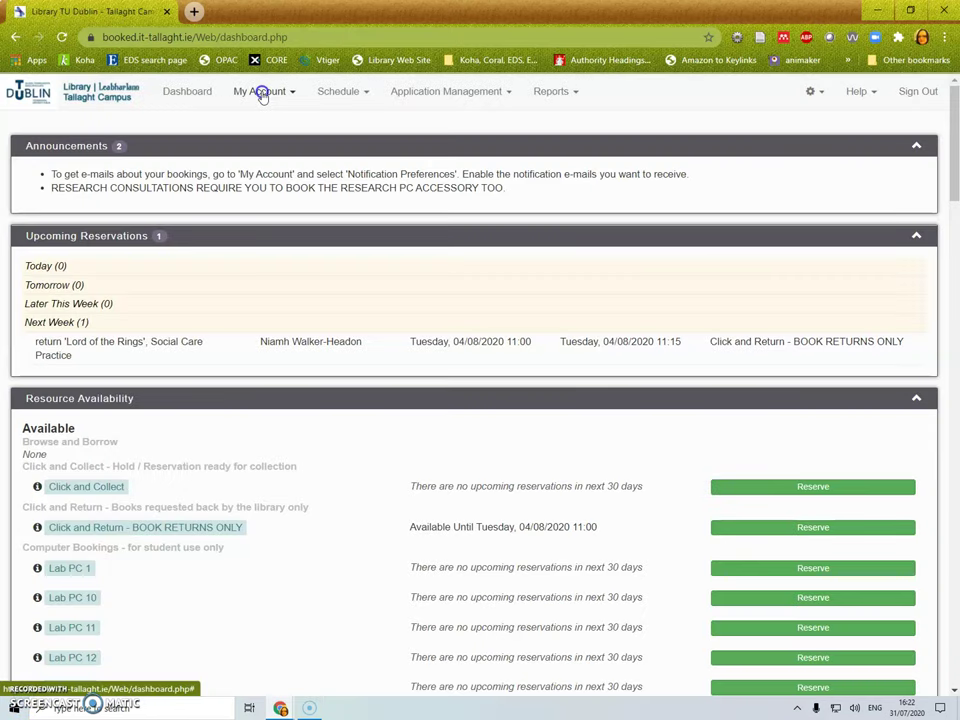
Show the My Account Notification Preferences page with its reservation e-mail options
left_click(261, 92)
left_click(275, 160)
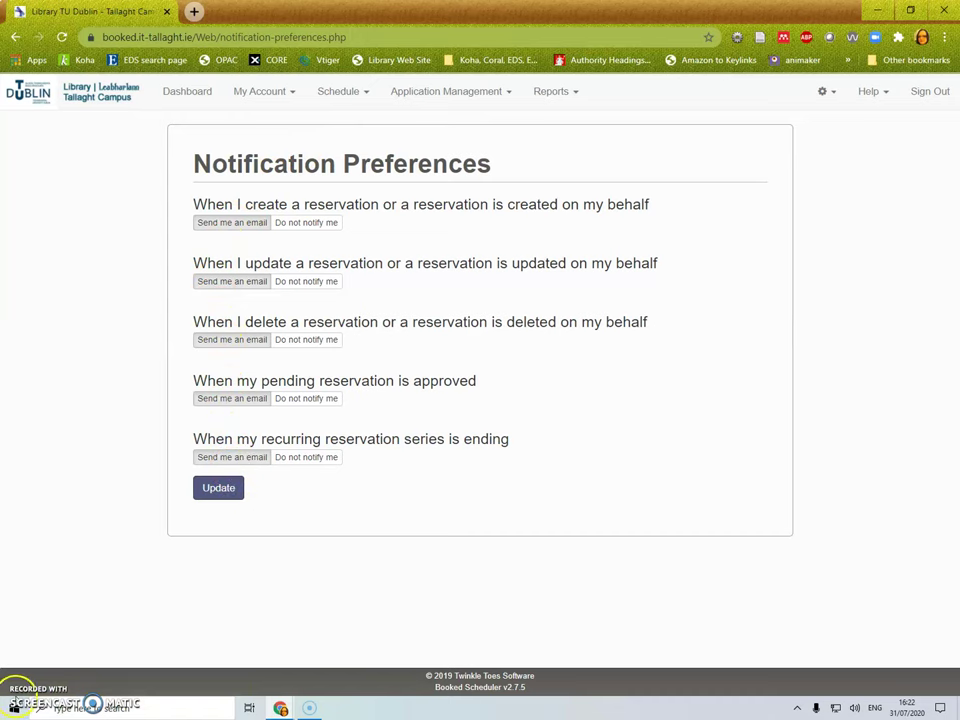
left_click(343, 94)
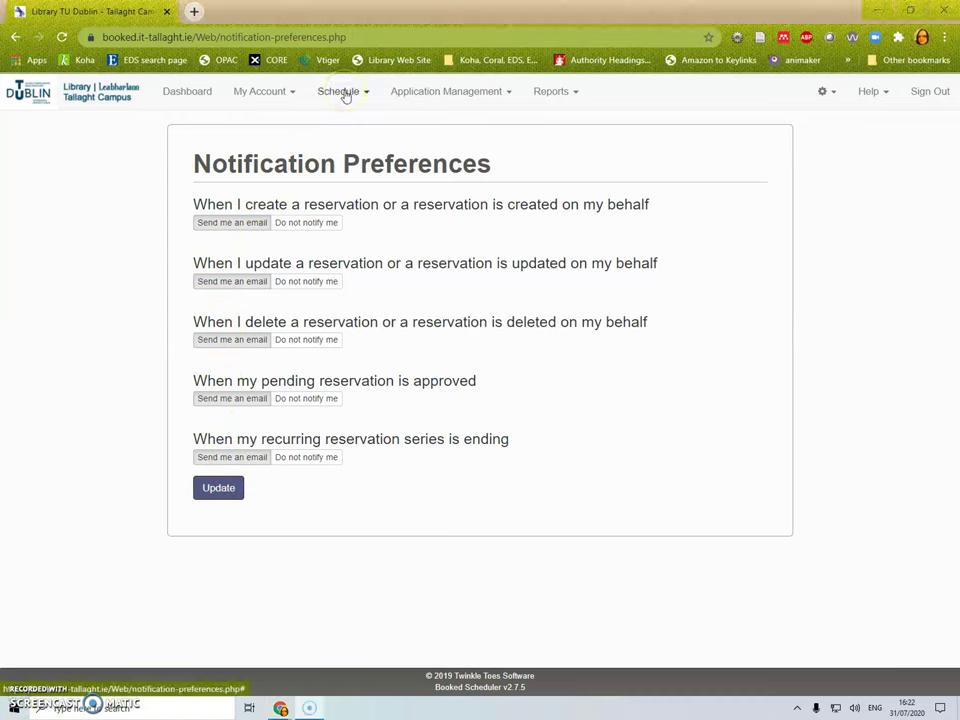
left_click(345, 93)
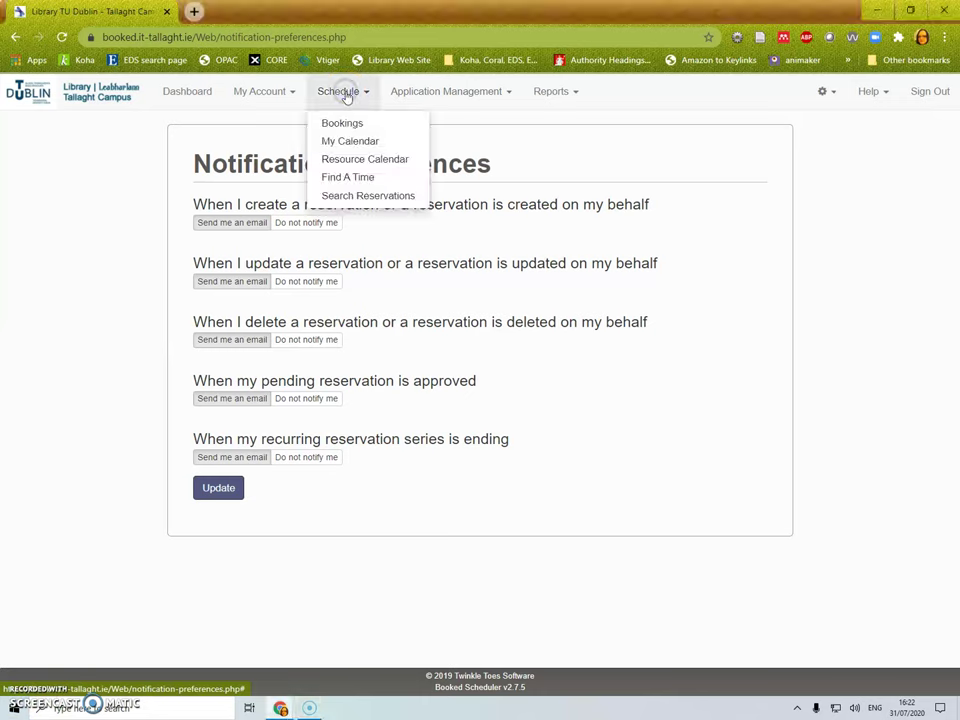
View Tuesday's 11:00 booking on the Click and Return schedule, then return to the library homepage
left_click(350, 126)
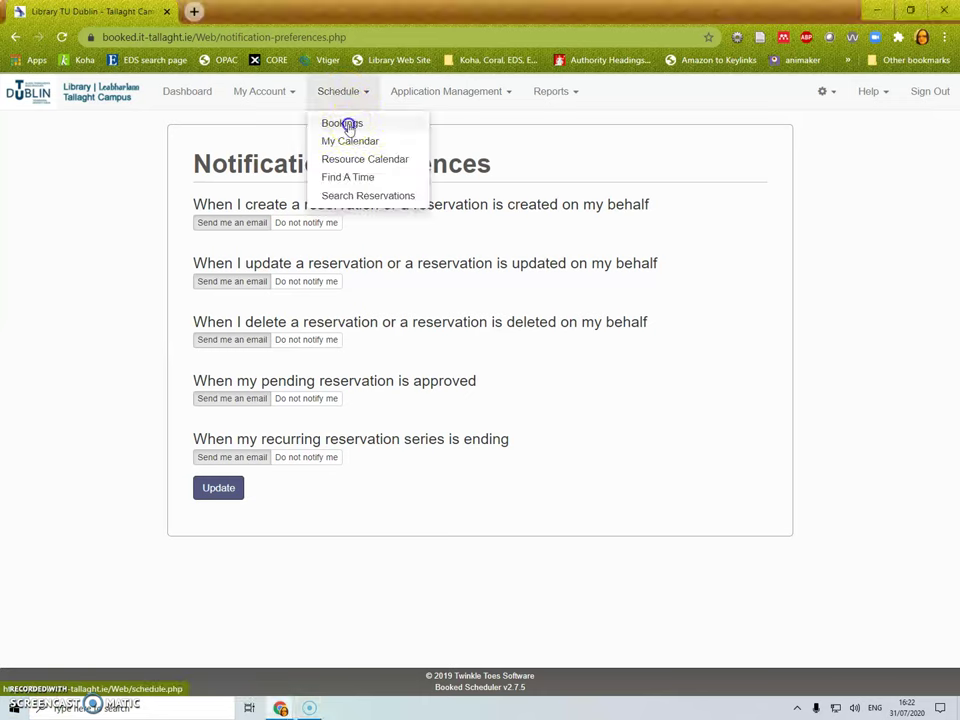
left_click(343, 124)
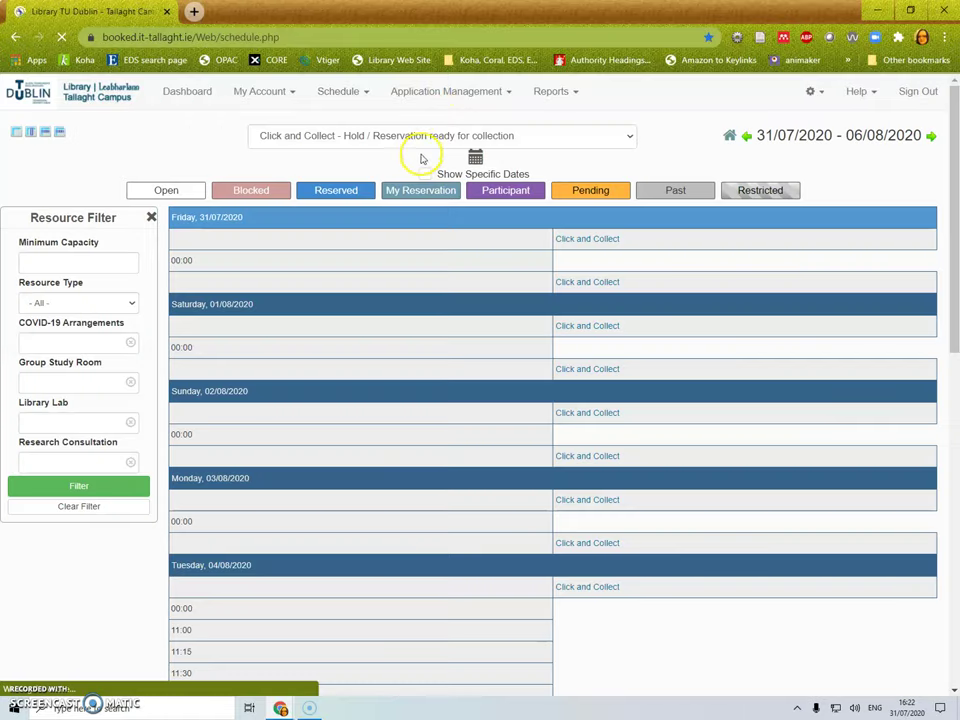
scroll(418, 156, "down", 1)
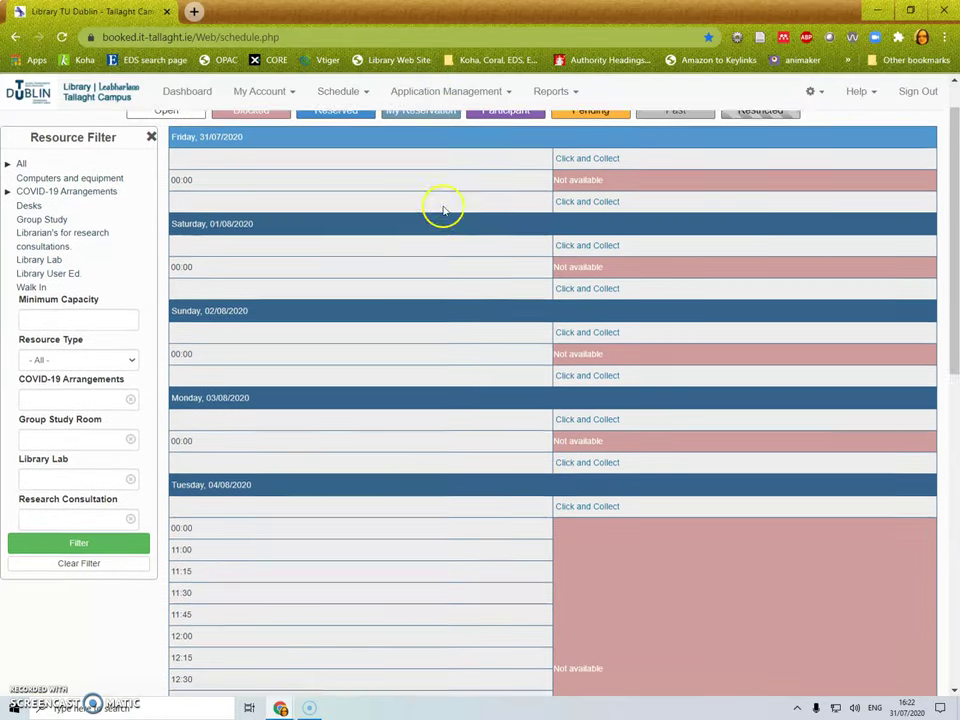
scroll(430, 180, "up", 1)
left_click(428, 137)
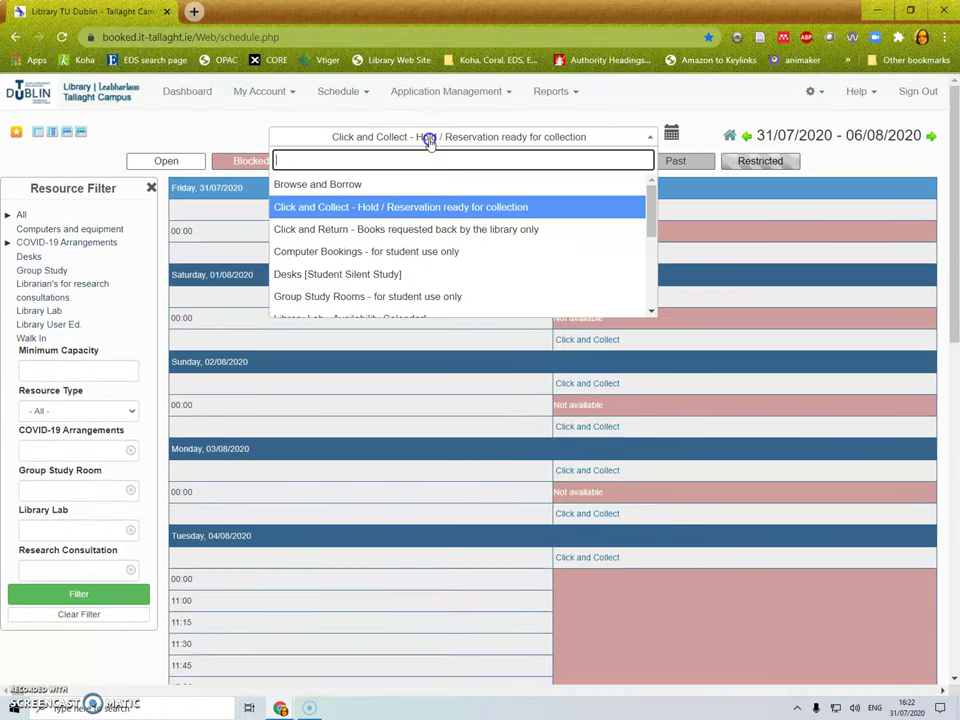
left_click(381, 226)
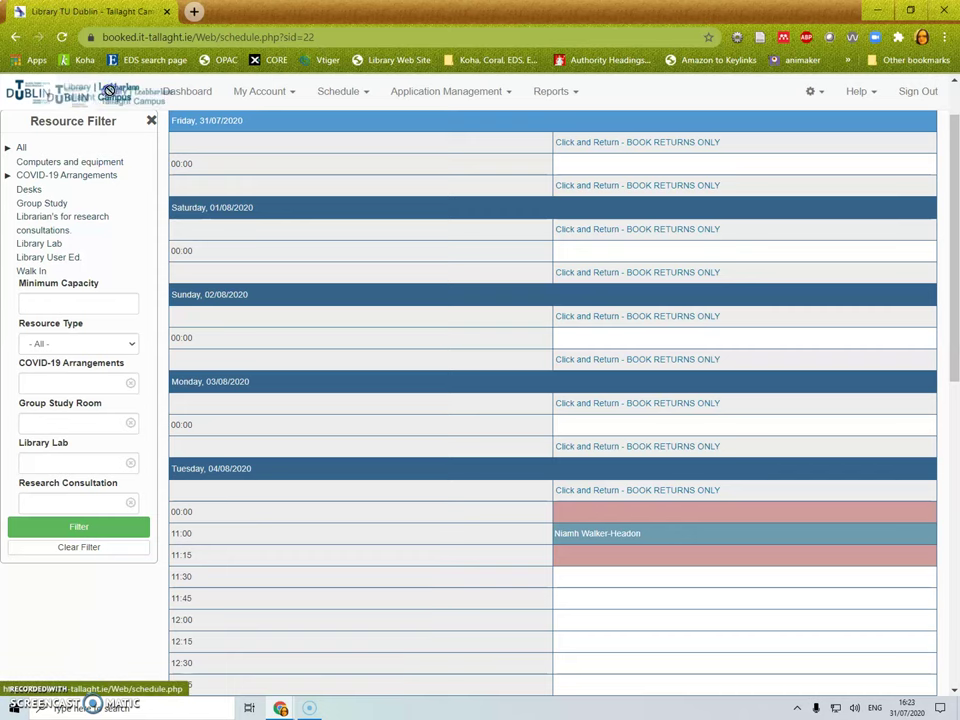
left_click(399, 60)
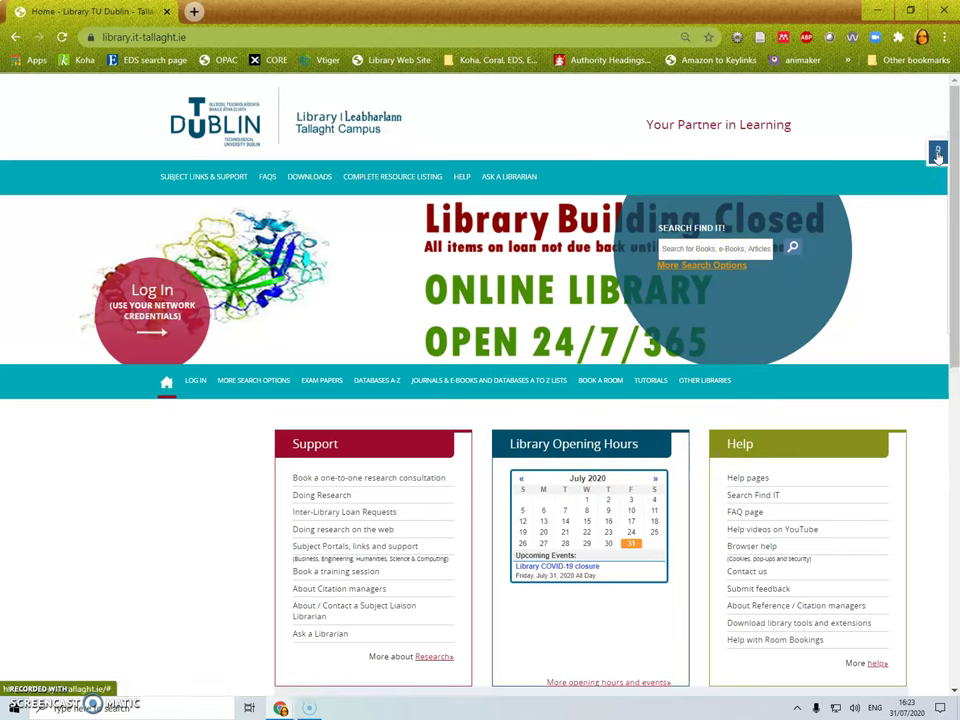
Open the Ask Us chat panel from the library homepage's Chat tab
left_click(937, 155)
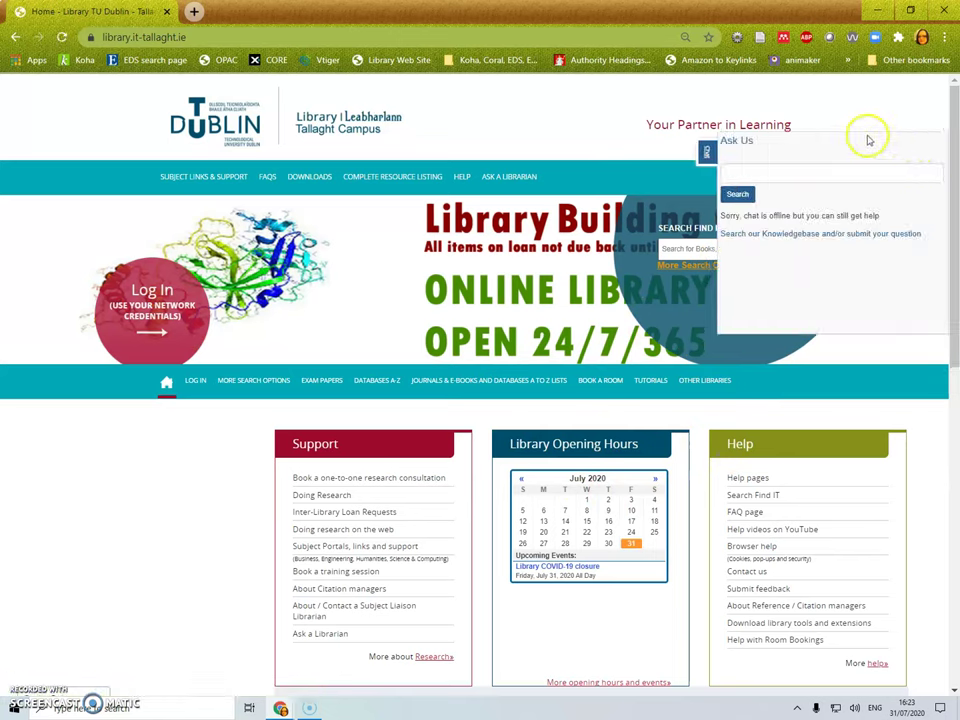